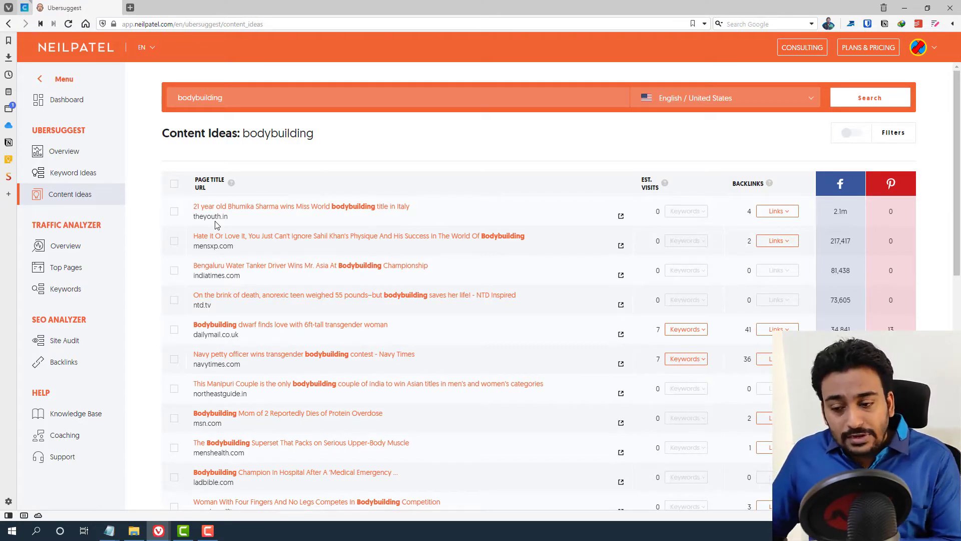
Copy the muscleandfitness.com domain from the content ideas into the Notepad list as line 1.
scroll(260, 343, down, 1)
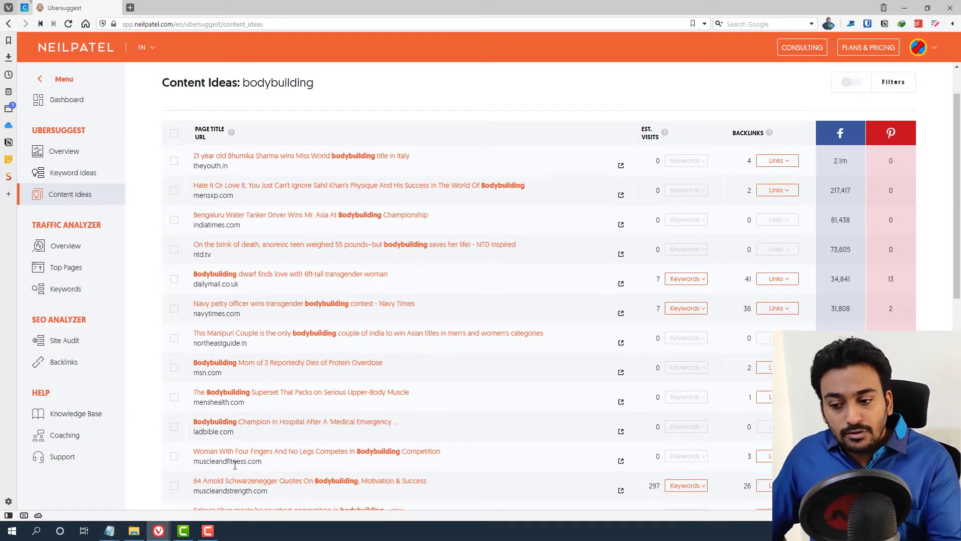
scroll(235, 465, down, 2)
double_click(219, 363)
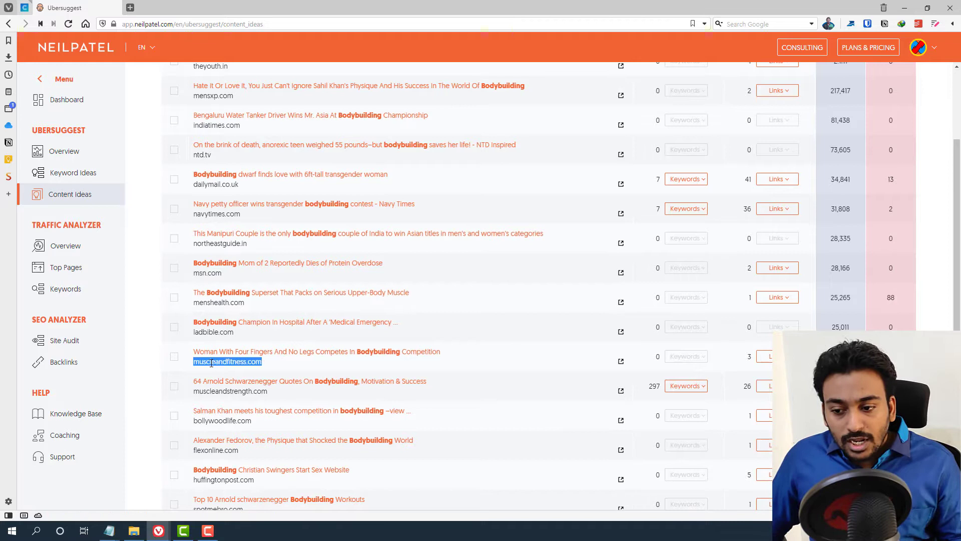
right_click(219, 366)
click(251, 212)
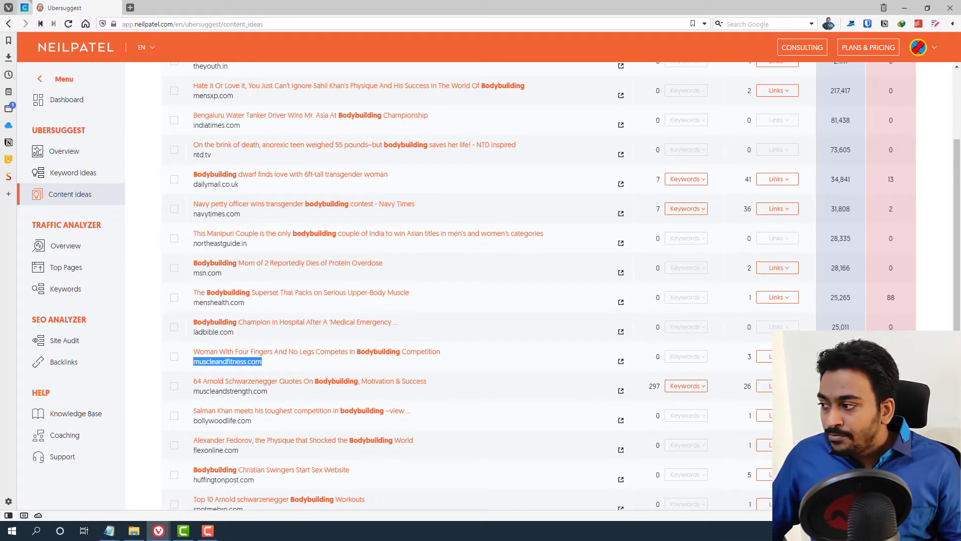
key(alt+Tab)
key(ctrl+v)
key(Return)
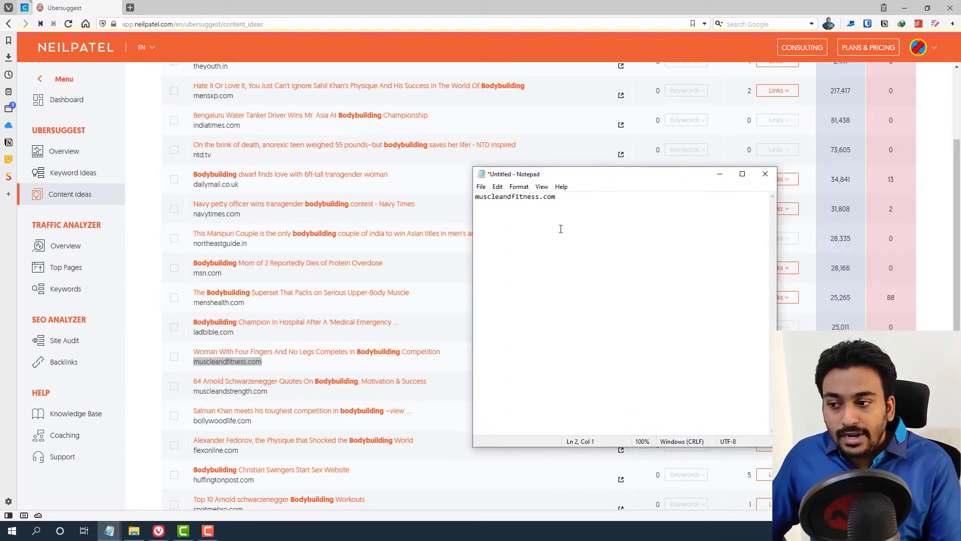
Copy vegetarianbodybuilding.com from the content ideas into the Notepad list as line 2.
click(497, 15)
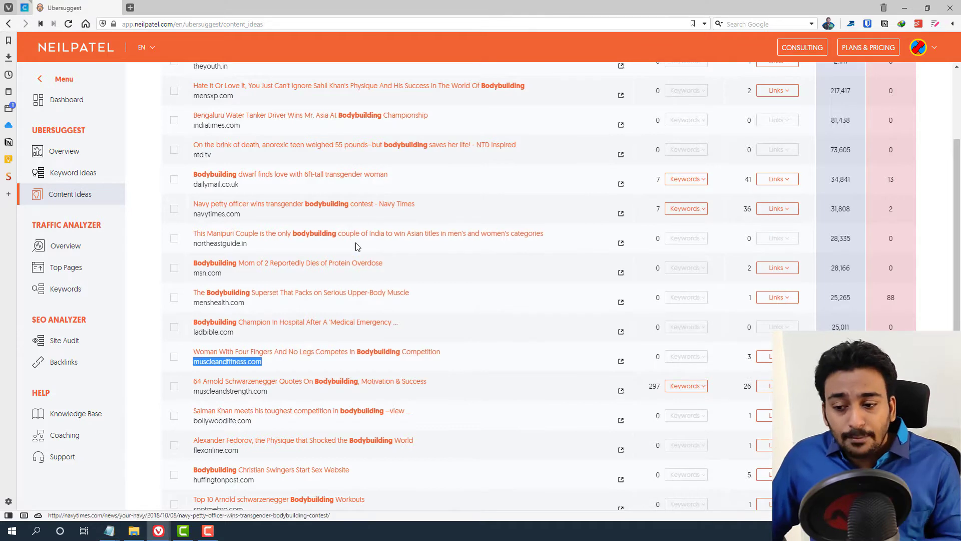
scroll(283, 302, down, 2)
scroll(283, 301, down, 2)
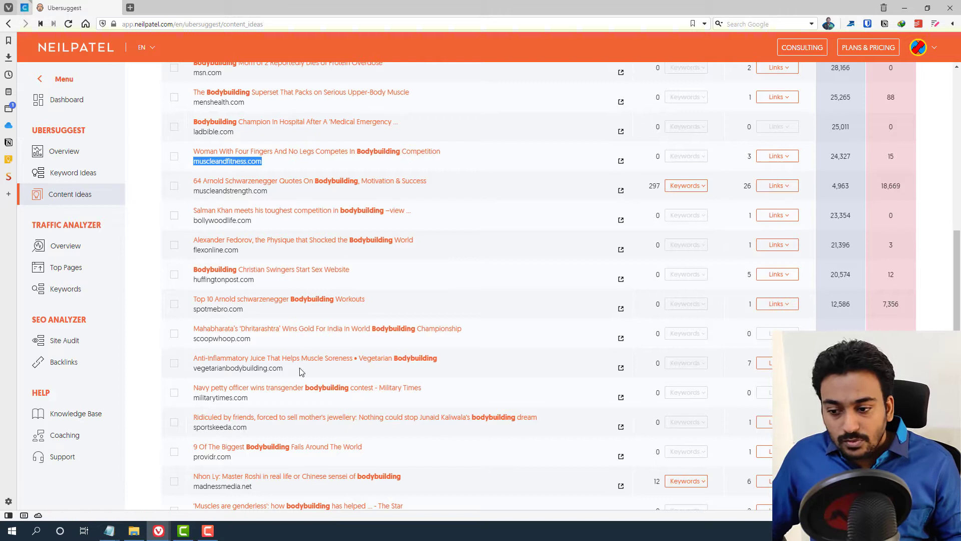
drag(284, 369, 196, 370)
click(110, 531)
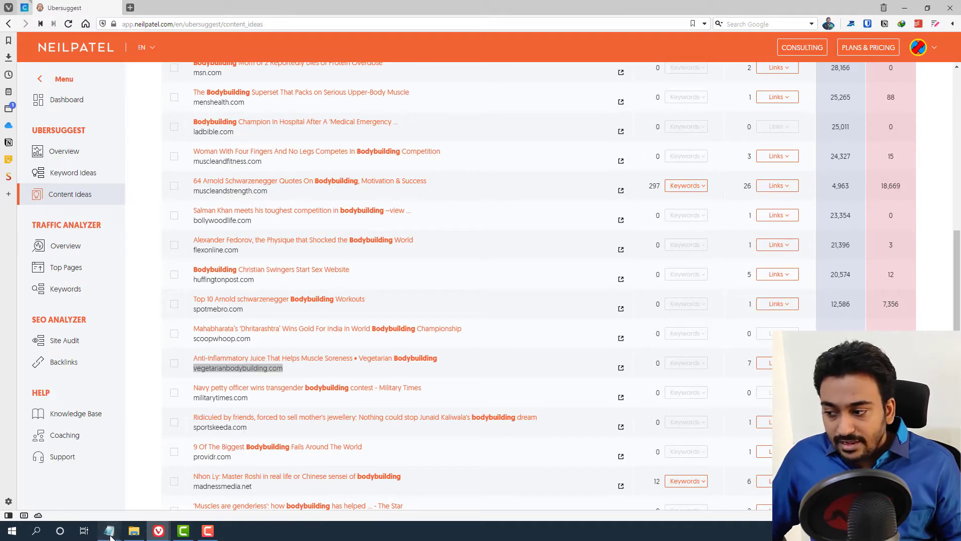
click(161, 494)
key(ctrl+v)
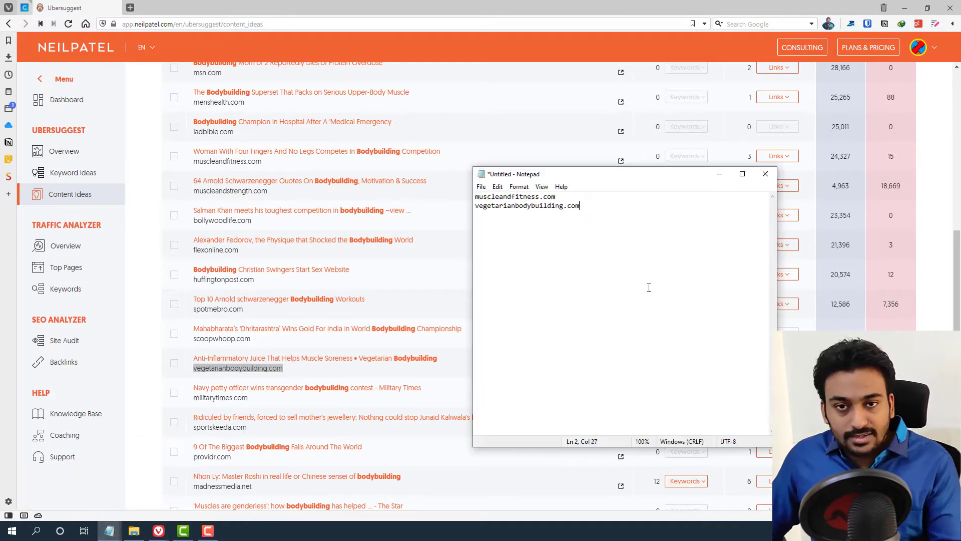
drag(583, 174, 669, 156)
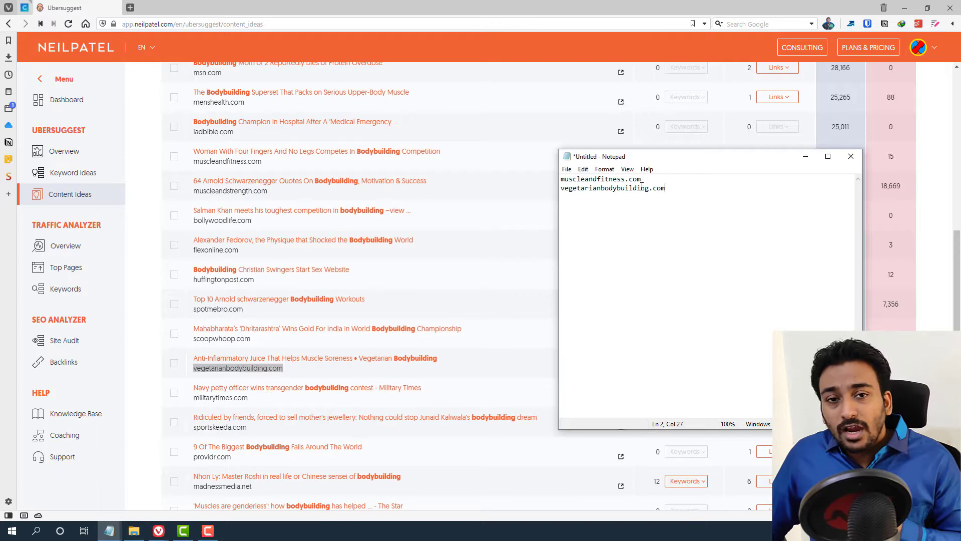
scroll(384, 193, up, 7)
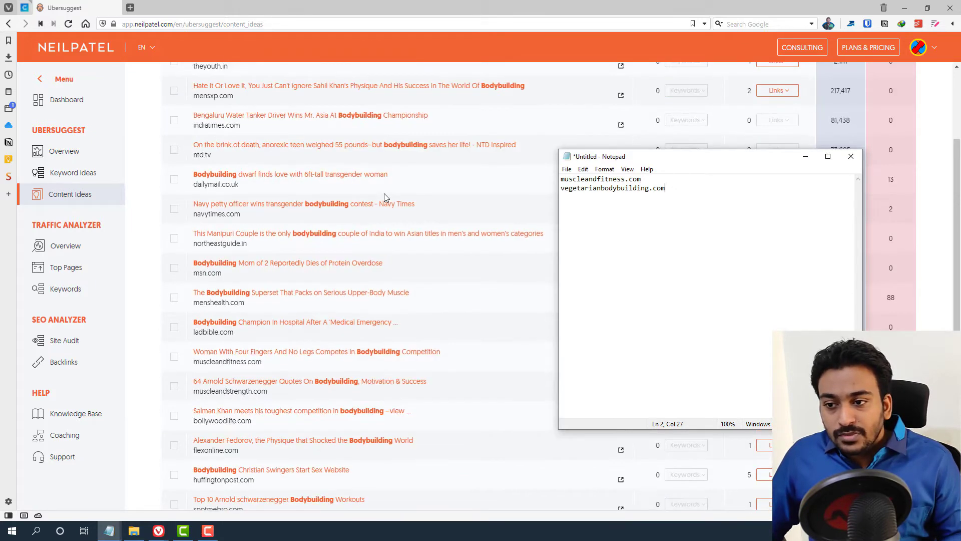
Open Keyword Ideas for bodybuilding and show the overview for the 'bodybuilding workout' keyword.
click(279, 111)
double_click(273, 101)
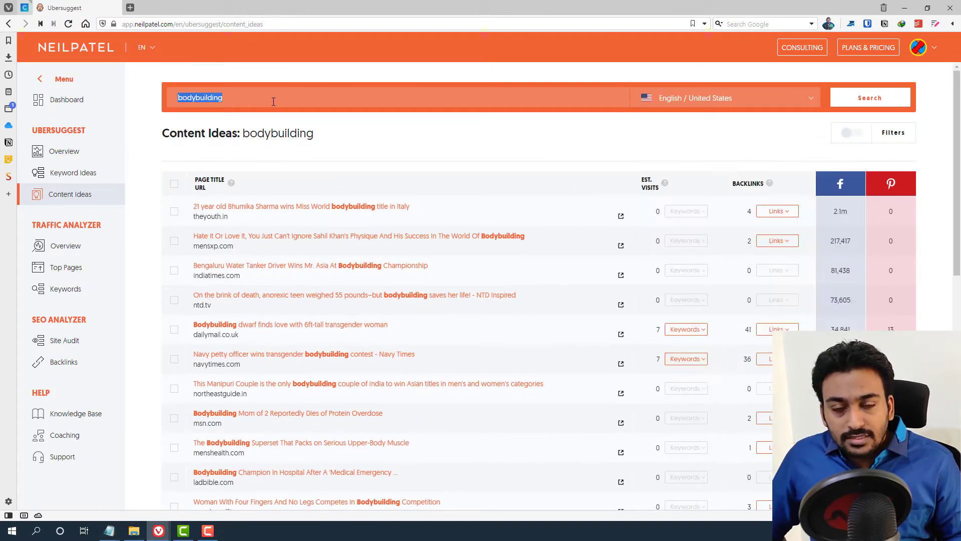
click(97, 172)
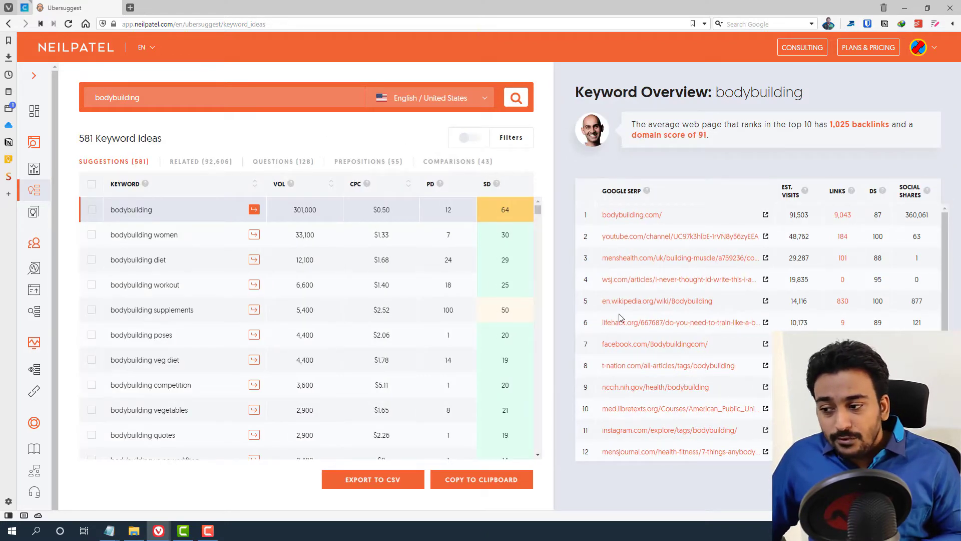
scroll(643, 373, down, 2)
scroll(656, 361, down, 4)
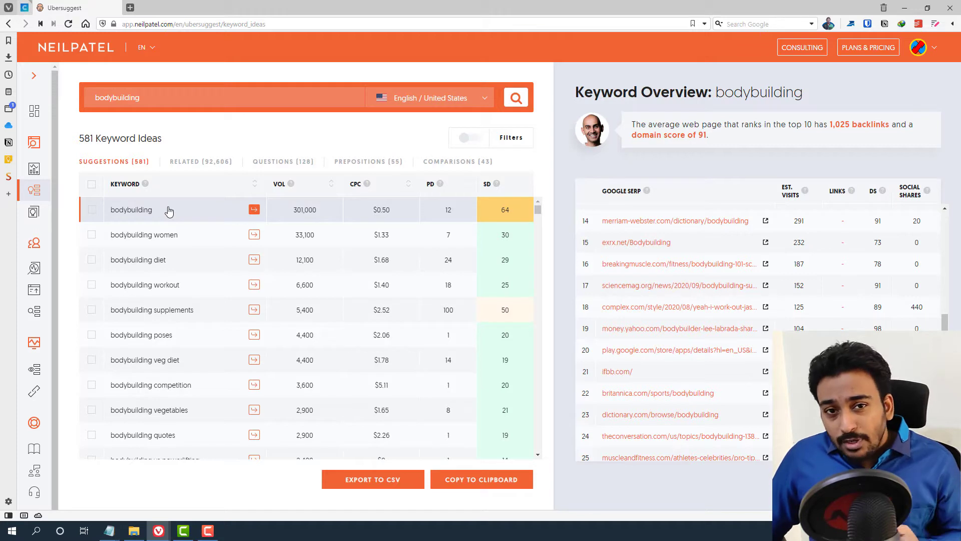
click(191, 295)
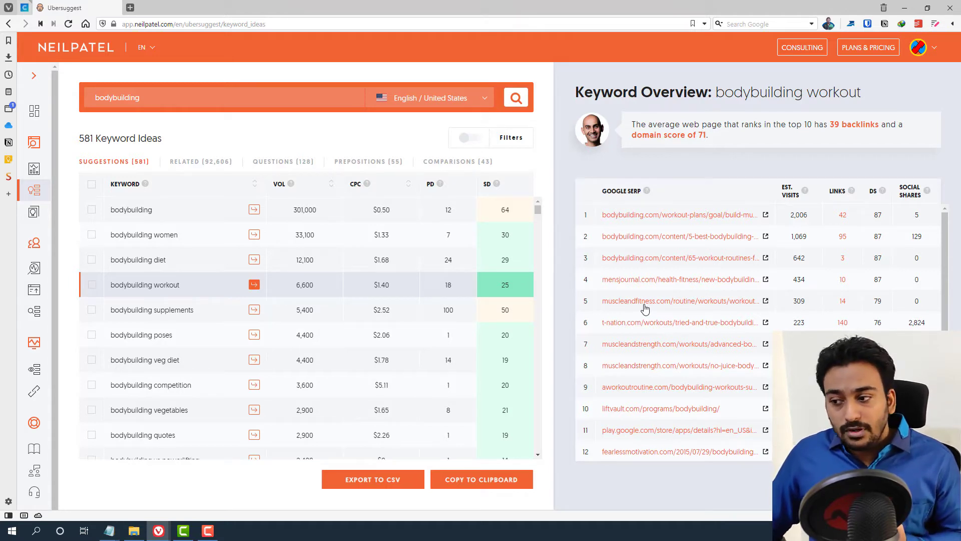
click(766, 300)
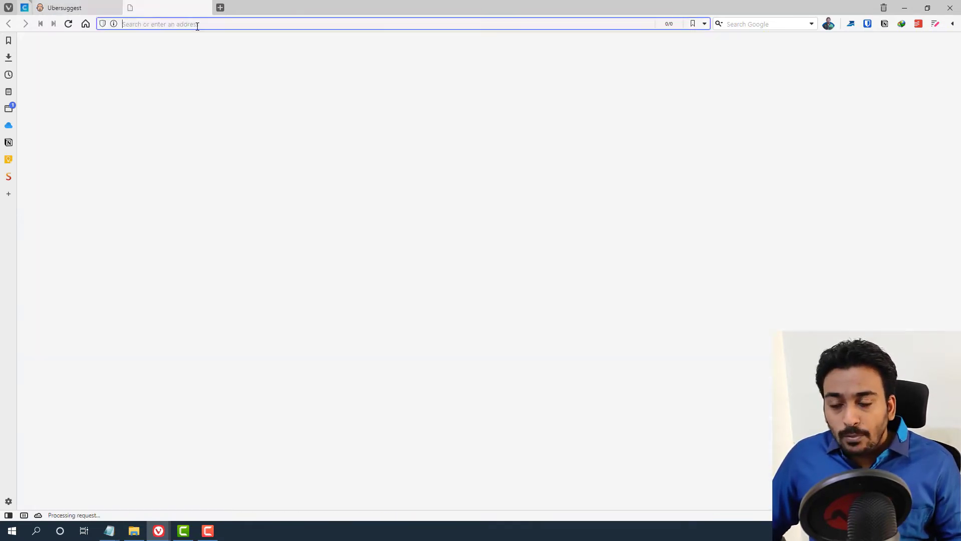
drag(201, 25, 102, 25)
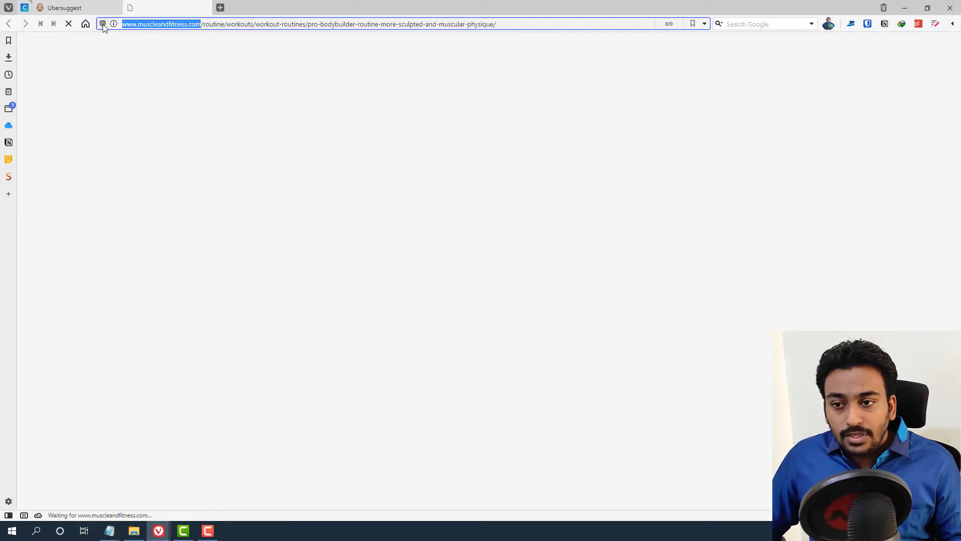
click(205, 8)
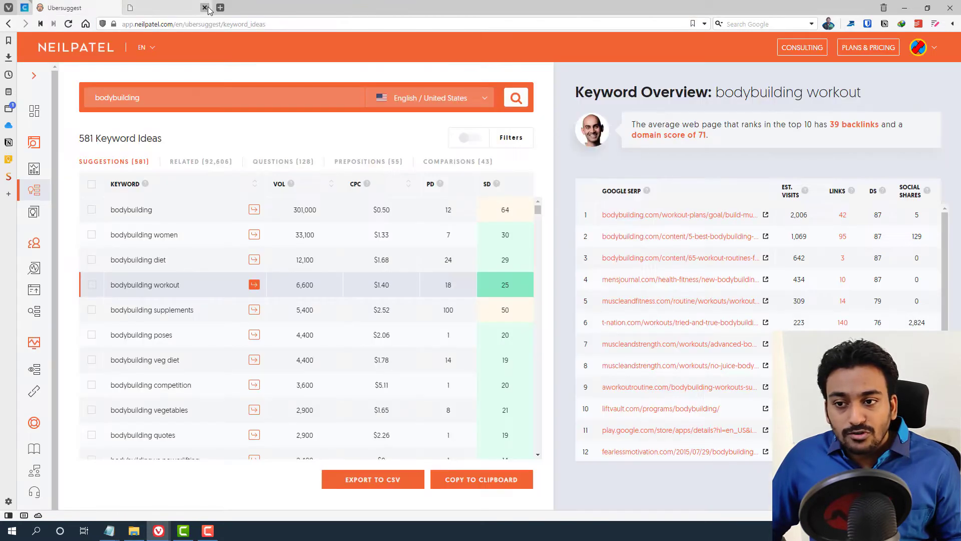
click(208, 462)
key(Return)
key(ctrl+v)
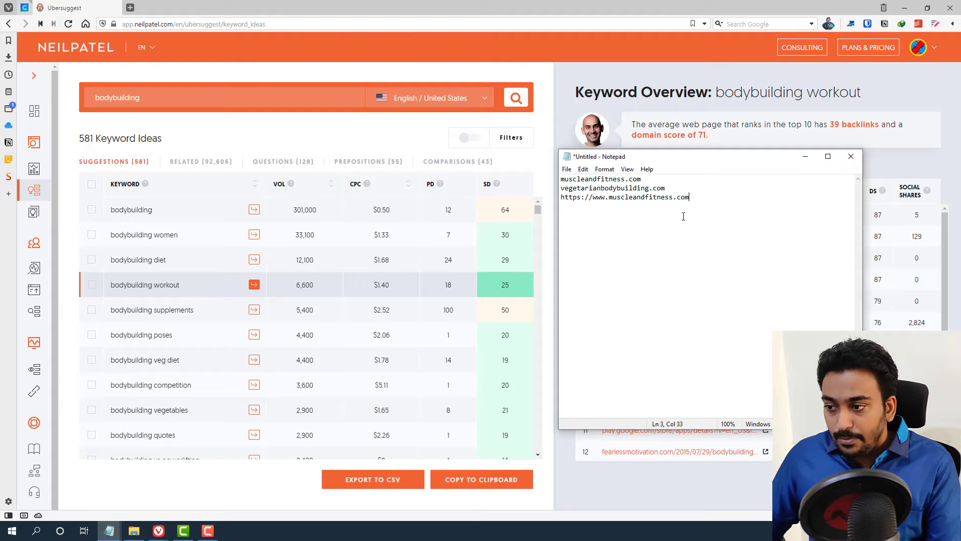
drag(609, 197, 561, 197)
key(BackSpace)
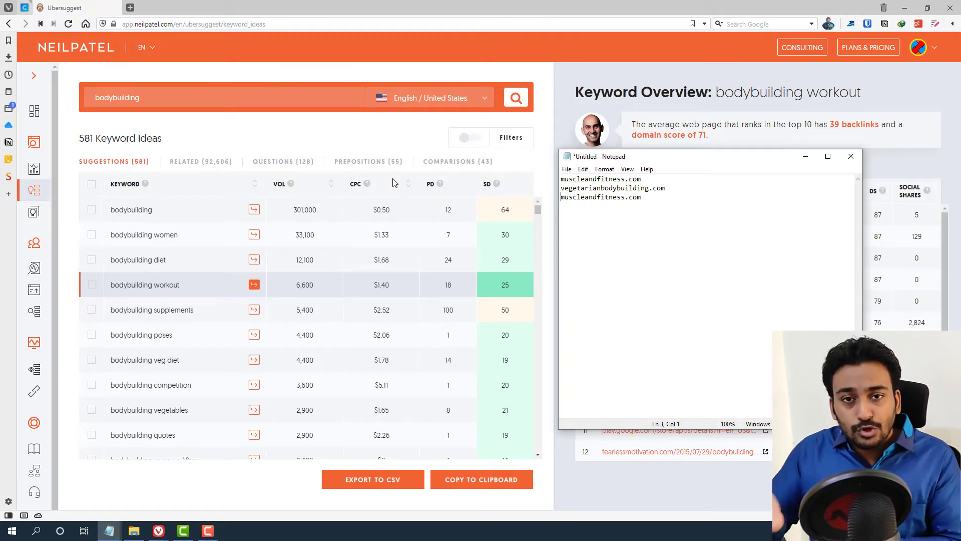
click(34, 75)
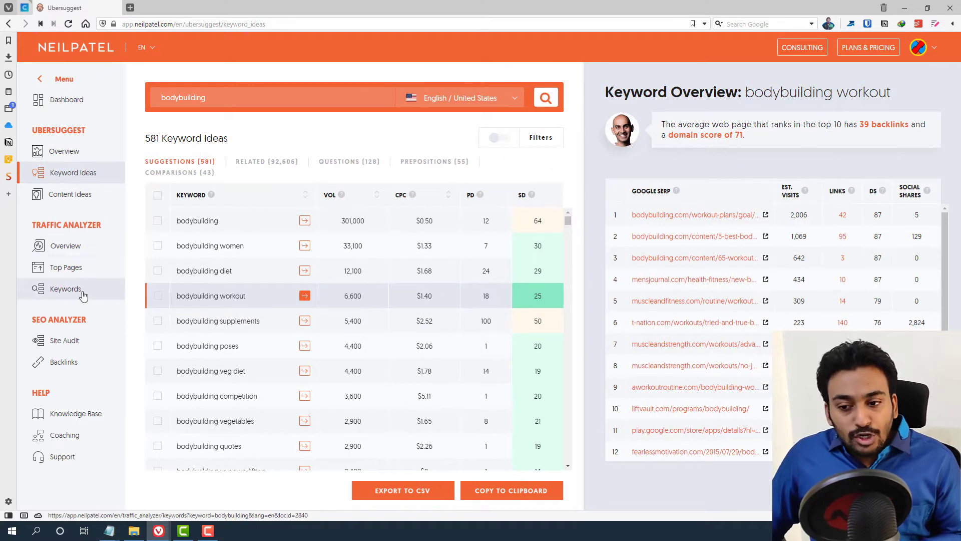
Run a Traffic Analyzer overview for muscleandfitness.com, replacing neilpatel.com with the domain from Notepad.
click(80, 254)
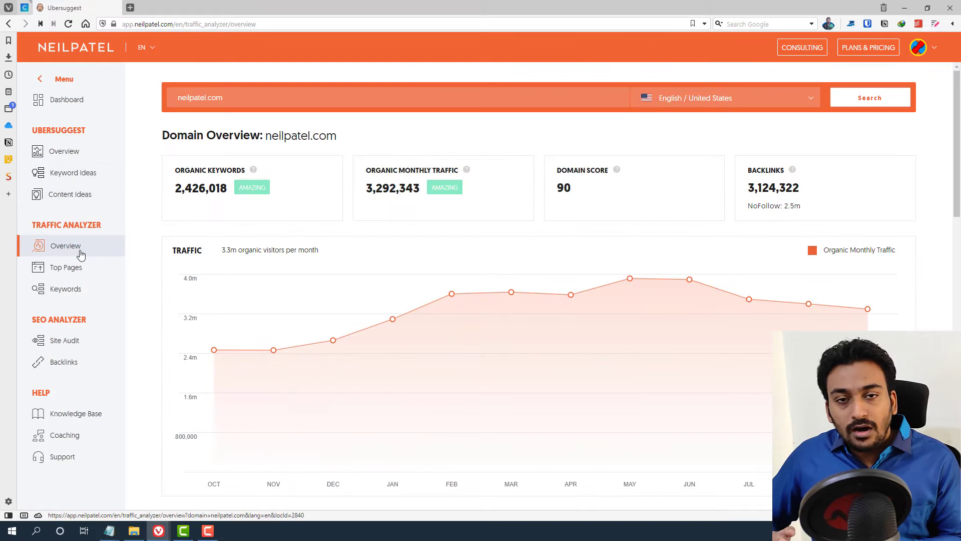
mouse_move(119, 522)
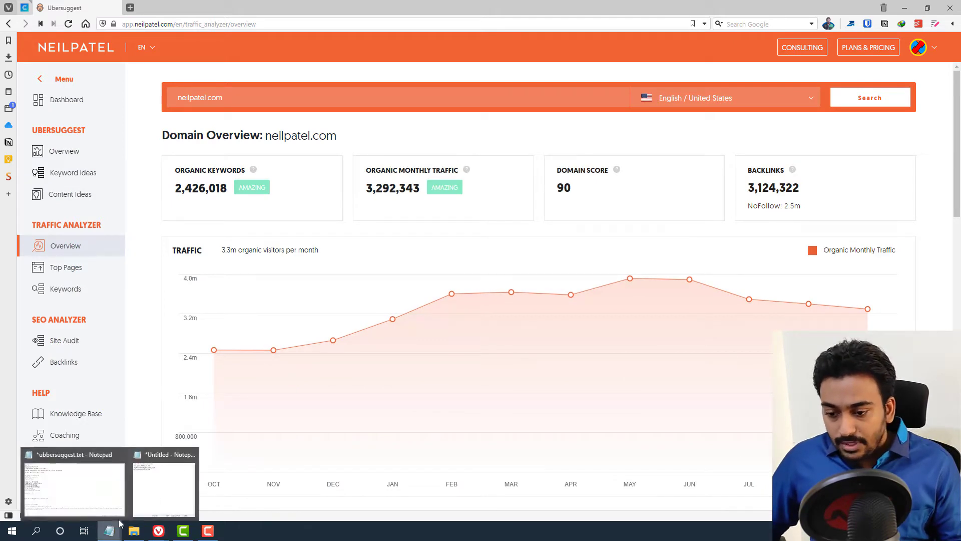
click(164, 488)
drag(642, 178, 561, 178)
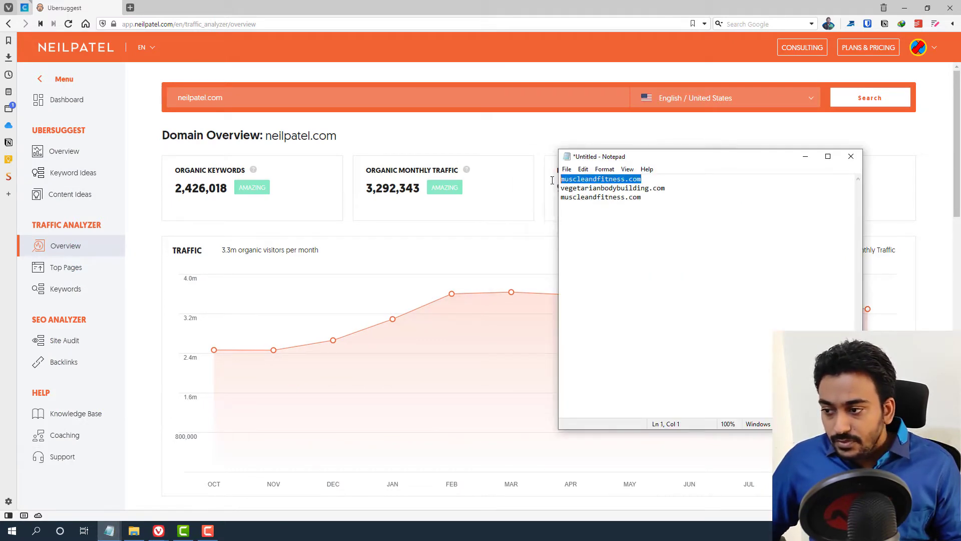
click(424, 100)
key(ctrl+a)
key(ctrl+v)
key(Return)
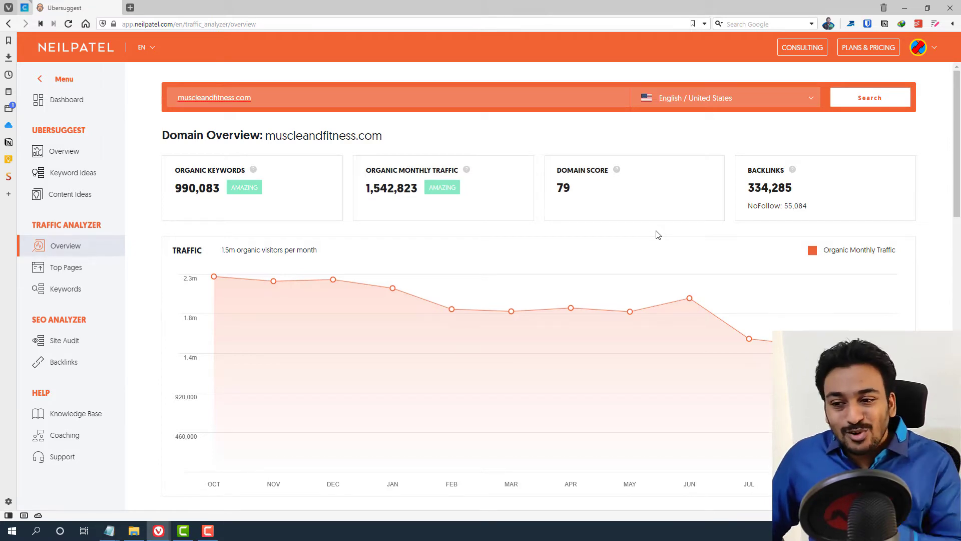
Scroll past the traffic and keyword-ranking charts to muscleandfitness.com's Top SEO Pages table.
scroll(657, 235, down, 1)
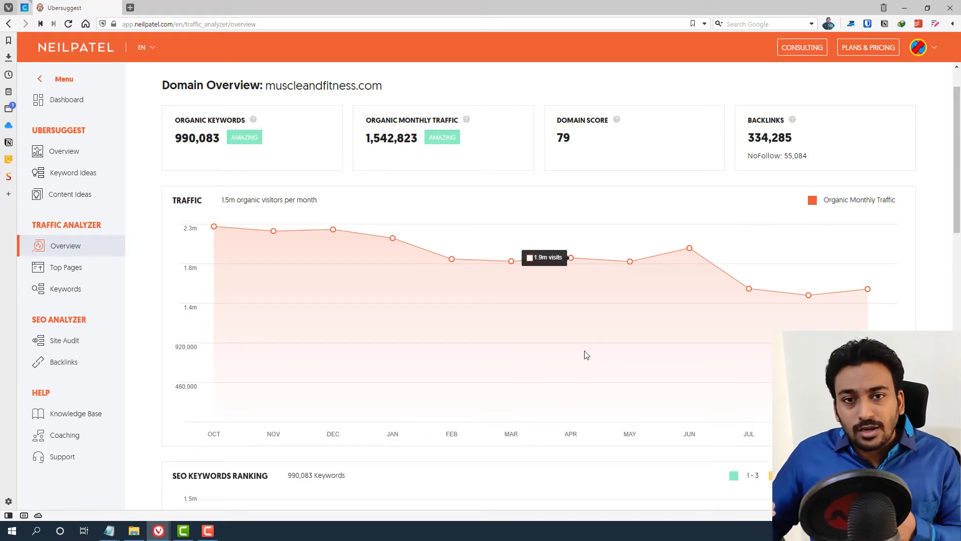
scroll(587, 355, down, 8)
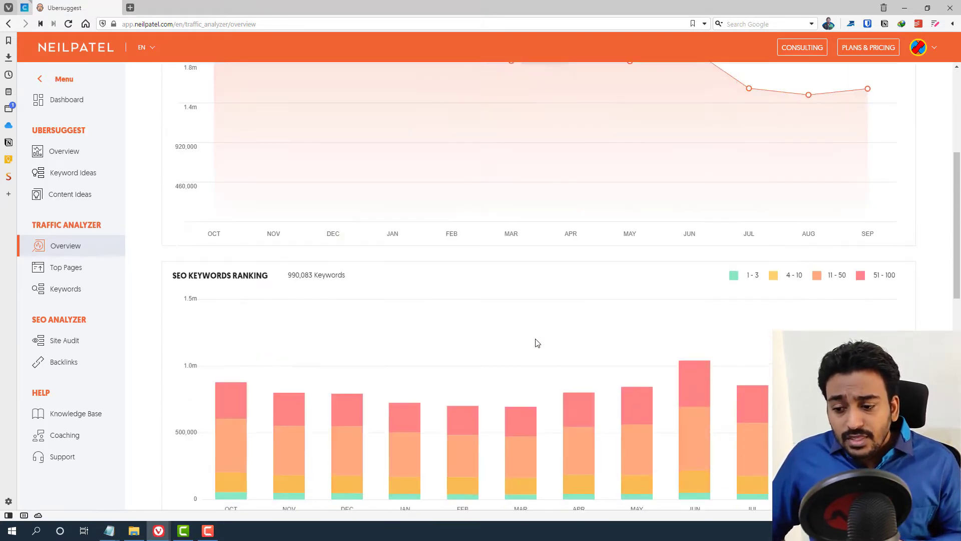
scroll(302, 327, down, 2)
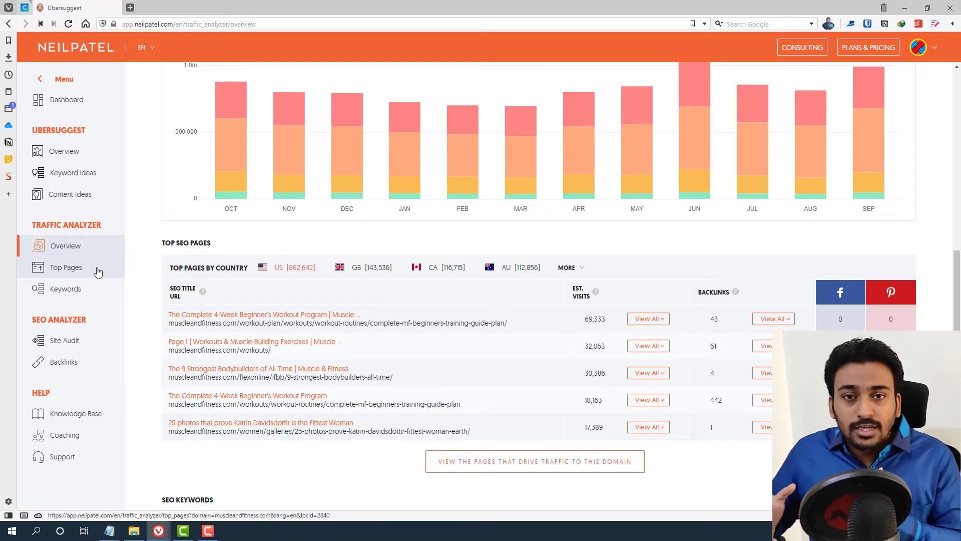
Open the Traffic Analyzer Top Pages report for muscleandfitness.com.
click(98, 272)
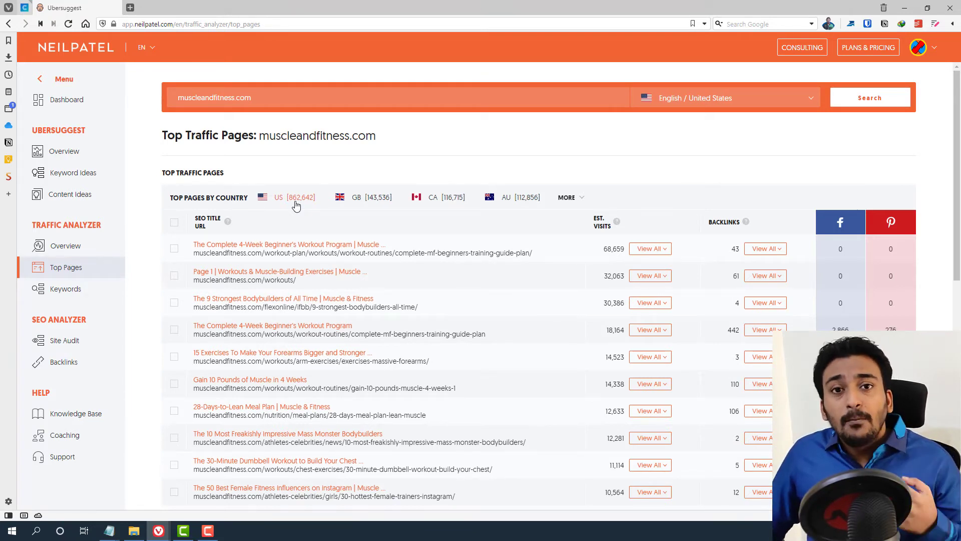
Switch the Top Pages report to GB, checking the other countries without choosing one.
click(365, 199)
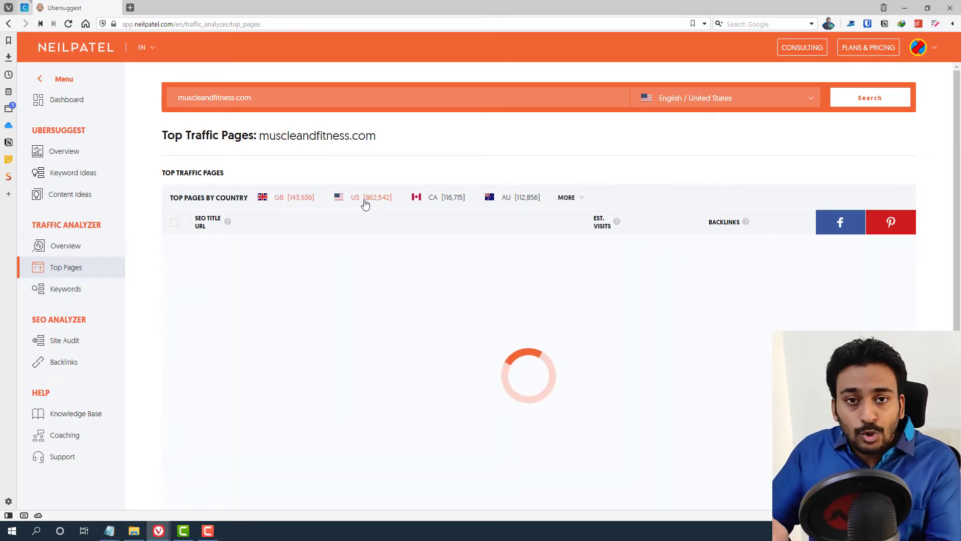
click(580, 198)
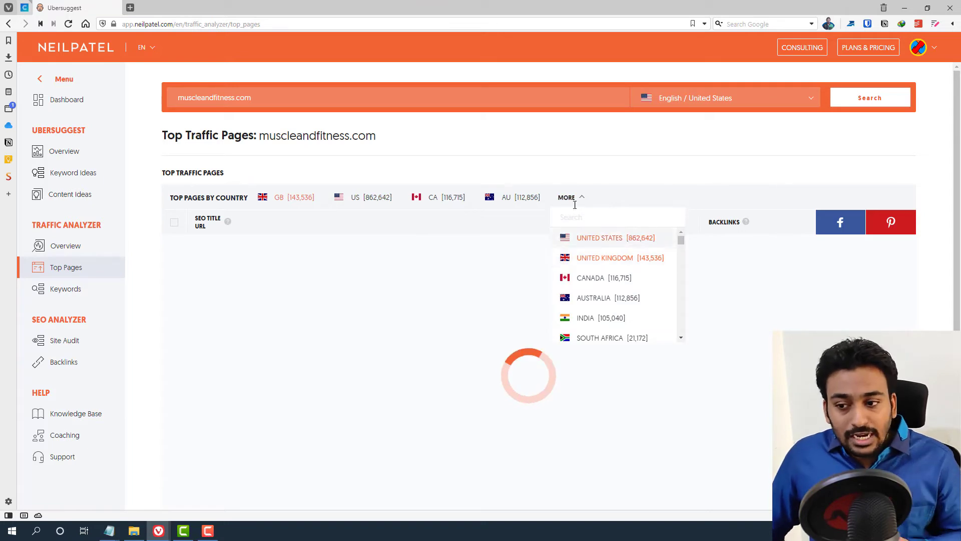
click(536, 161)
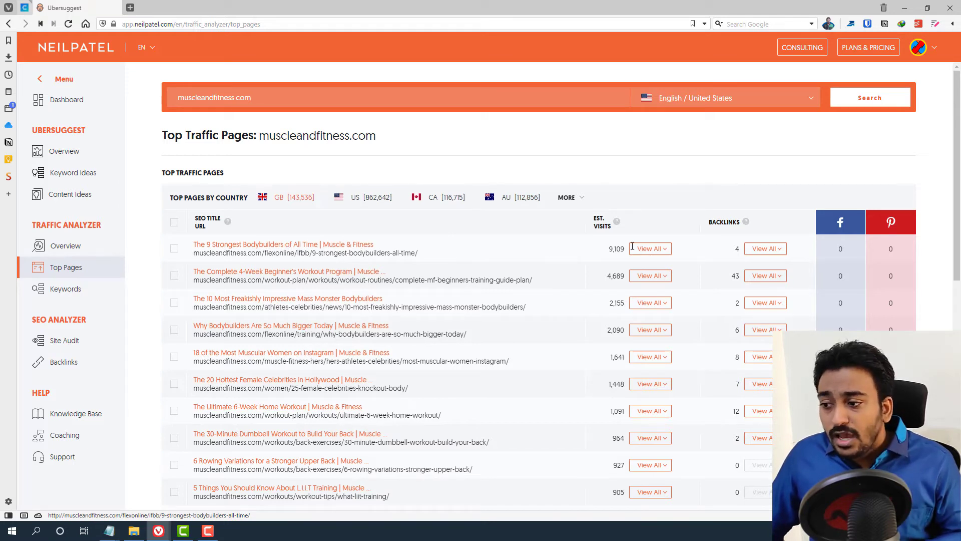
Expand the keywords for The 9 Strongest Bodybuilders page and review them, marking 'world's strongest bodybuilder'.
click(666, 255)
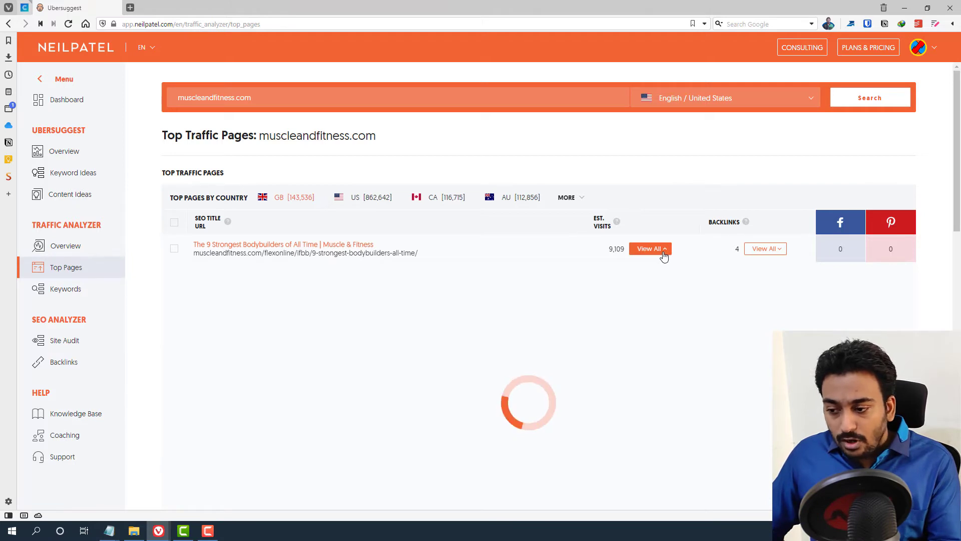
scroll(472, 251, down, 1)
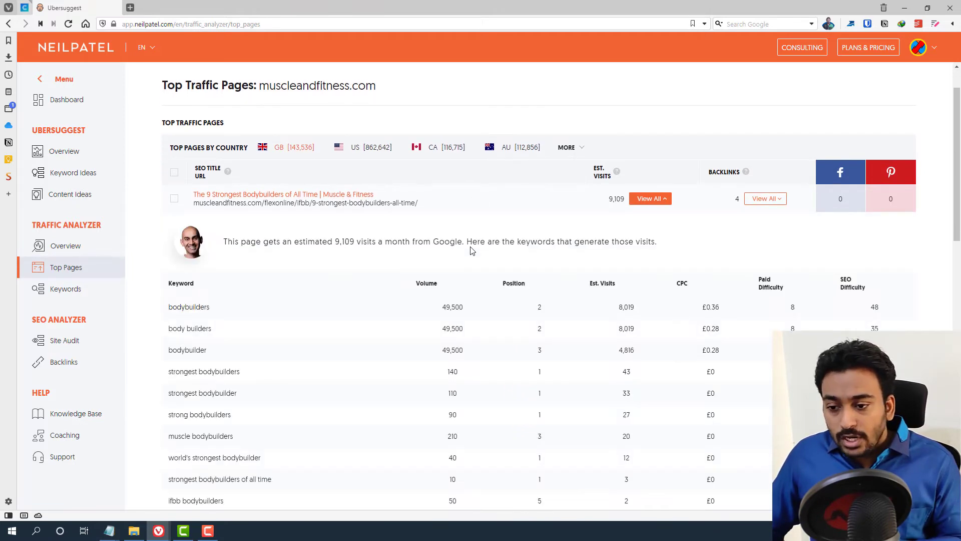
scroll(322, 226, down, 1)
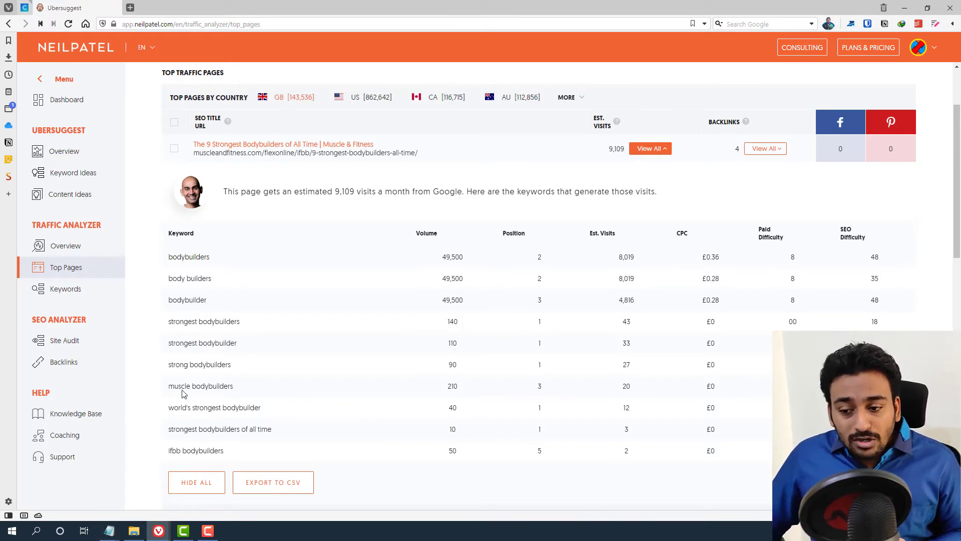
drag(168, 408, 255, 408)
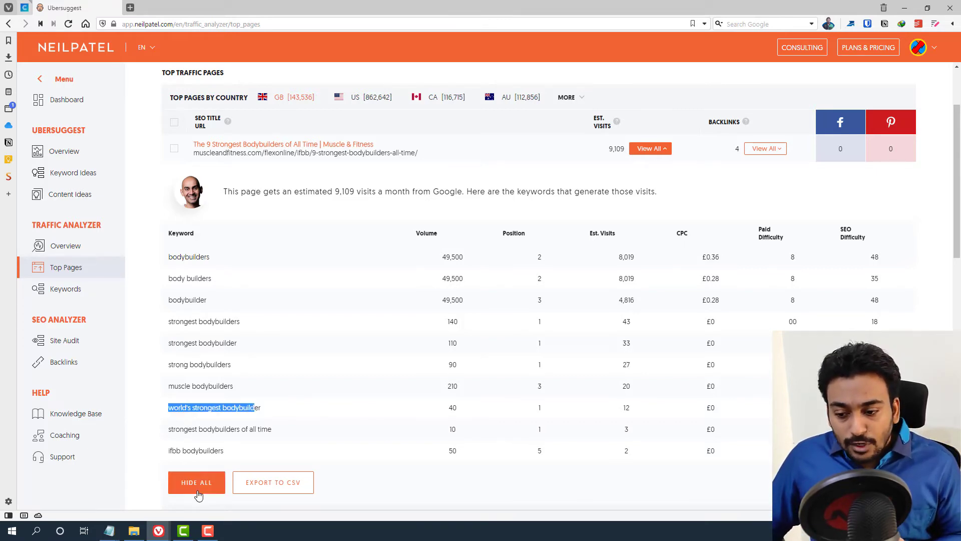
scroll(273, 481, down, 1)
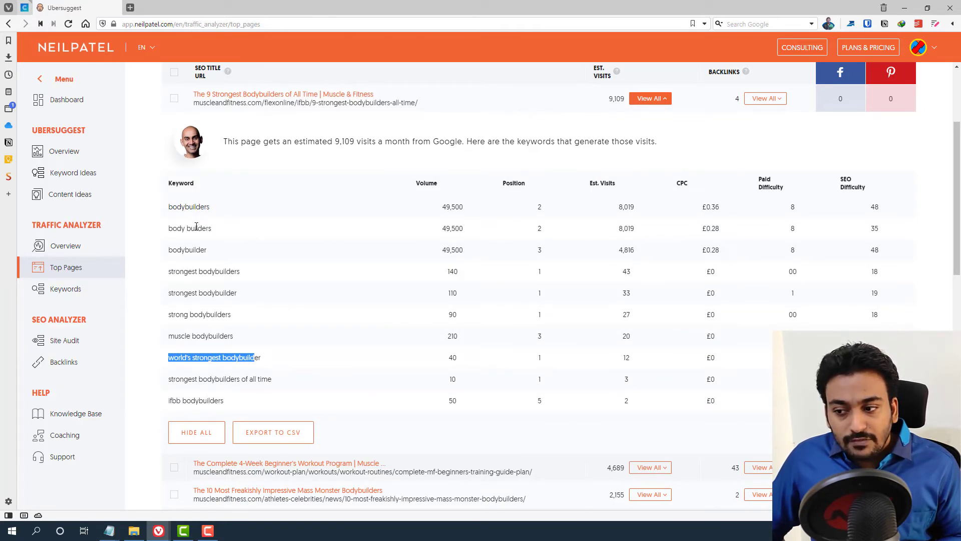
scroll(225, 220, up, 1)
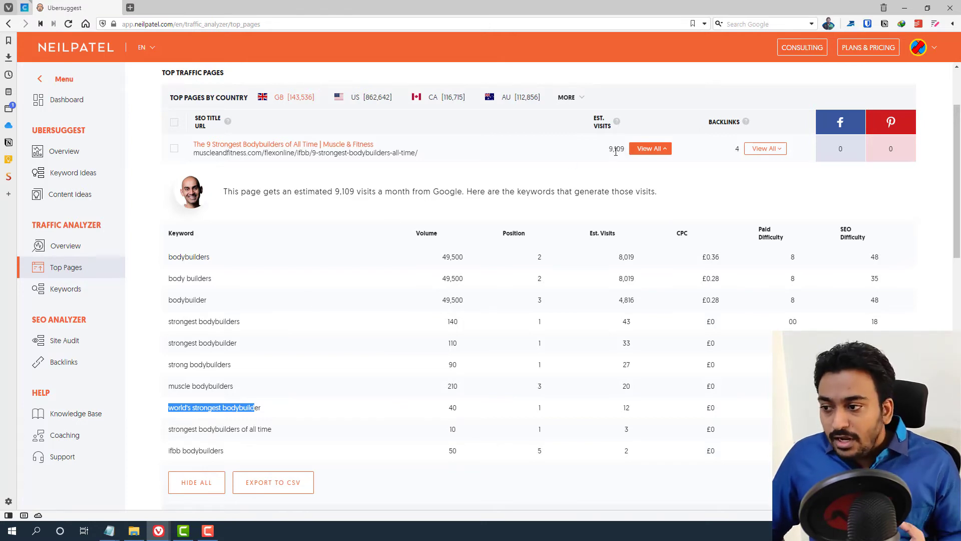
Collapse the first page's keywords, then expand and collapse the beginner workout page's keywords.
click(651, 151)
click(643, 178)
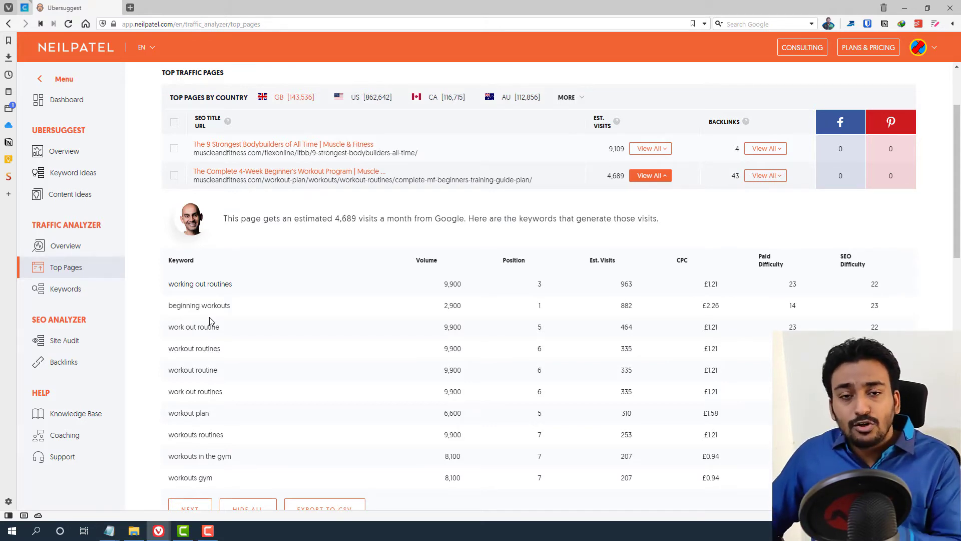
click(649, 178)
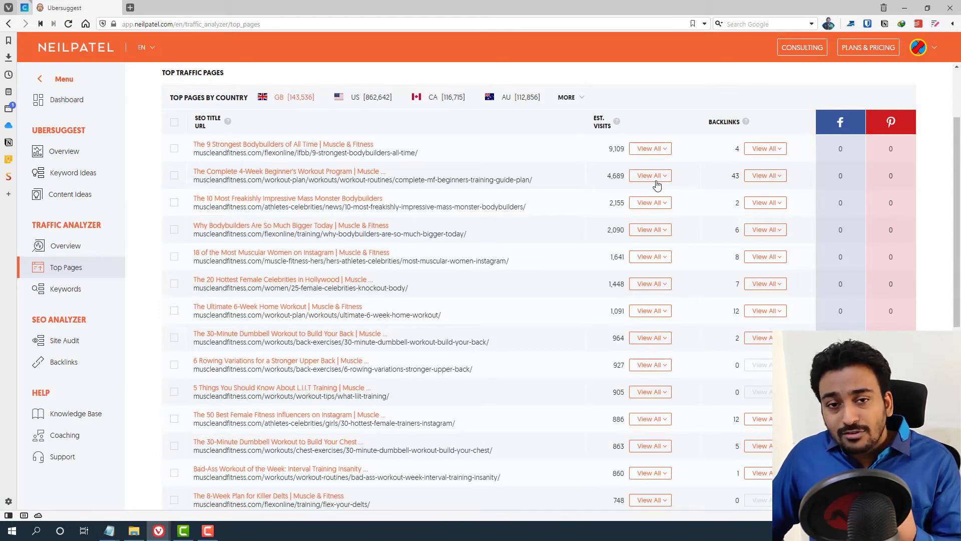
Expand and scroll through the 43 backlinks of the 4-Week Beginner's Workout Program page.
click(771, 176)
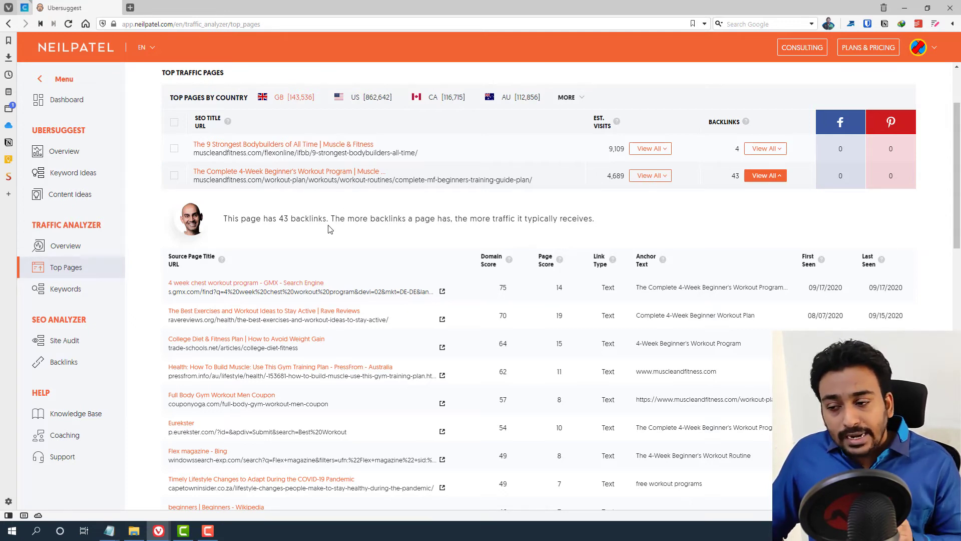
scroll(300, 225, down, 2)
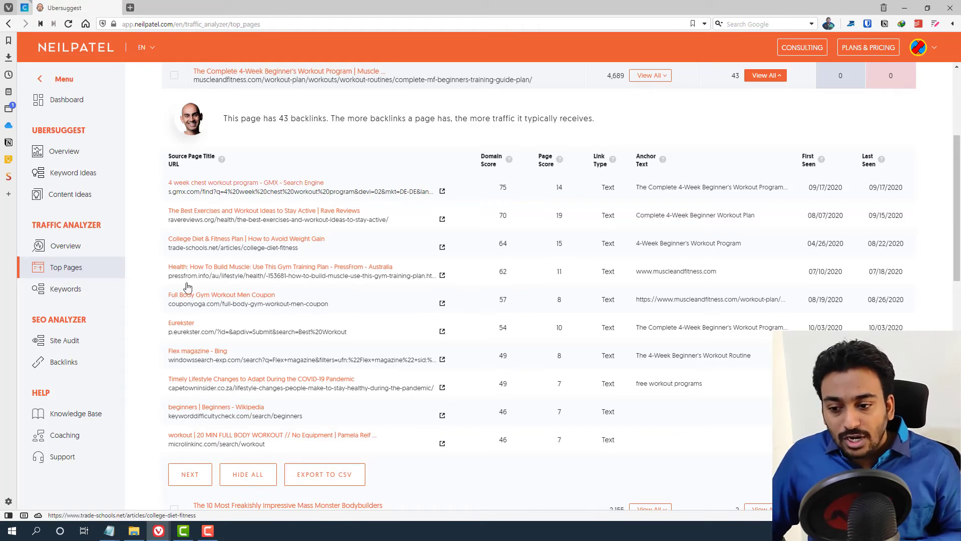
Collapse the beginner workout backlinks and list the 12 backlinks of The Ultimate 6-Week Home Workout.
click(191, 474)
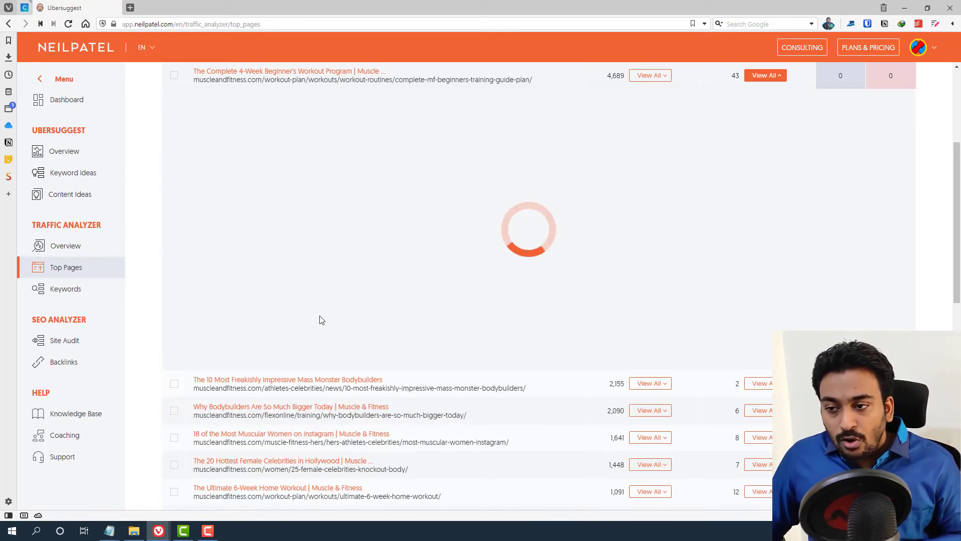
scroll(330, 275, up, 2)
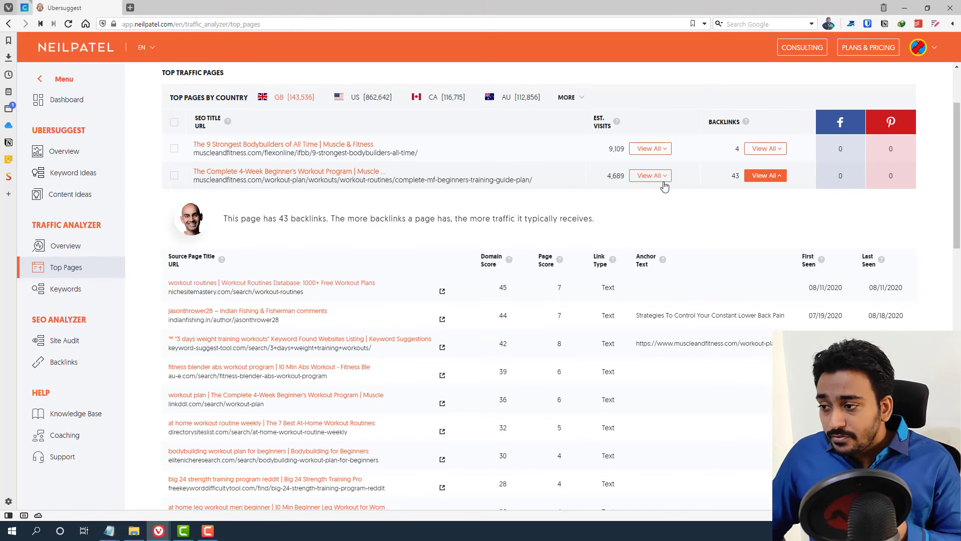
click(756, 180)
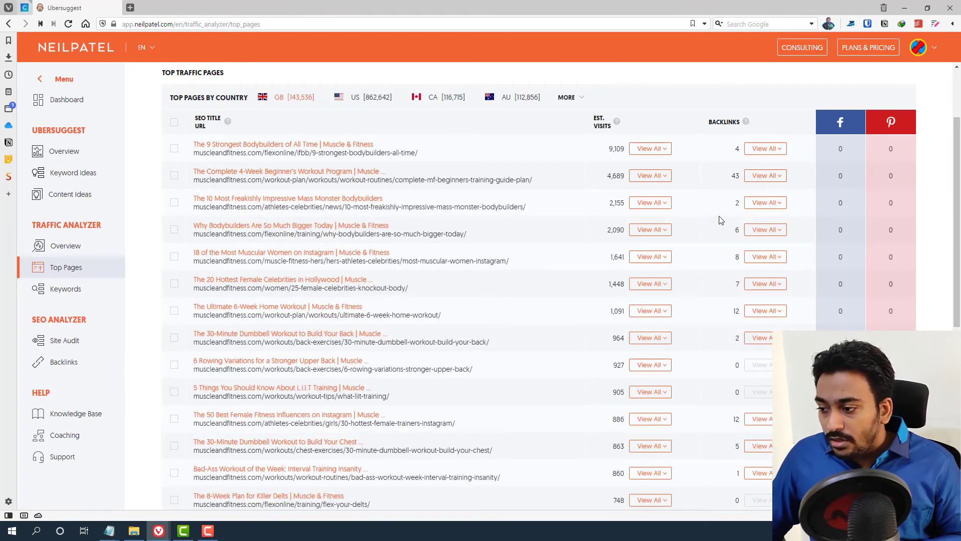
click(760, 311)
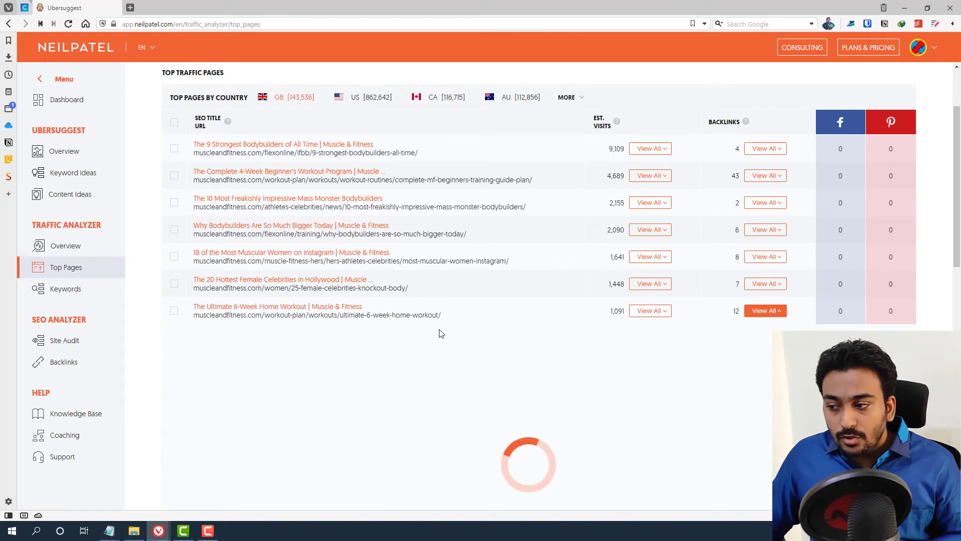
scroll(441, 330, down, 3)
scroll(307, 293, down, 1)
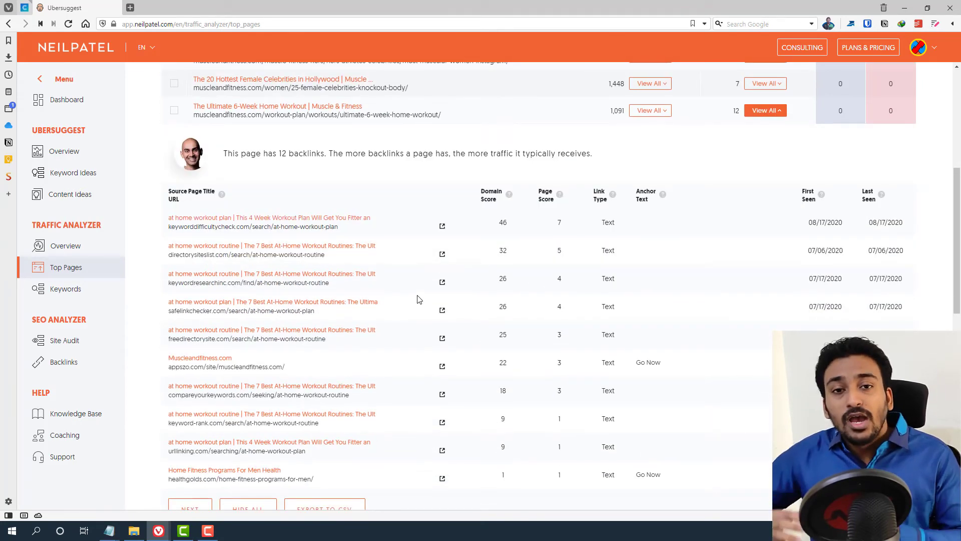
scroll(420, 299, up, 6)
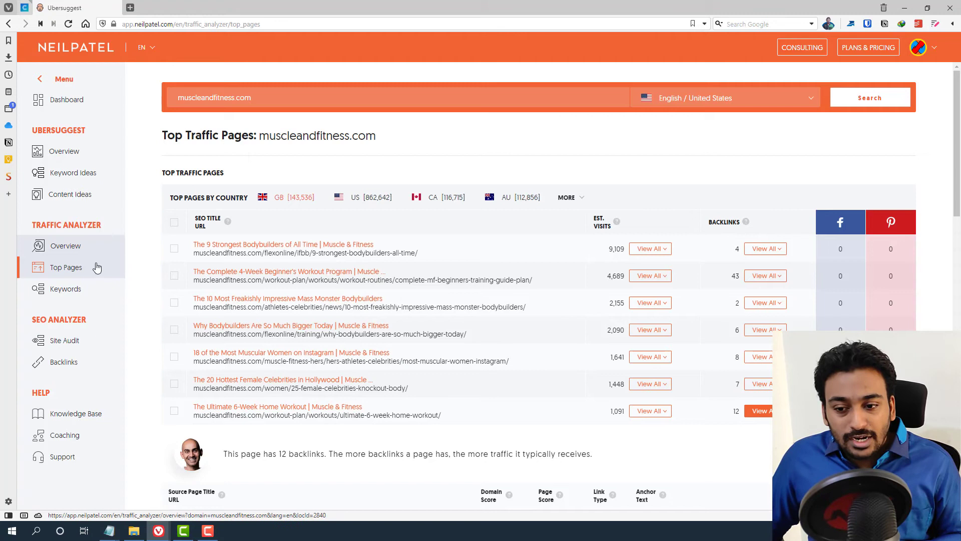
Open muscleandfitness.com's Keywords report and view the biceps workout overview: 25 average backlinks, domain score 81.
click(65, 289)
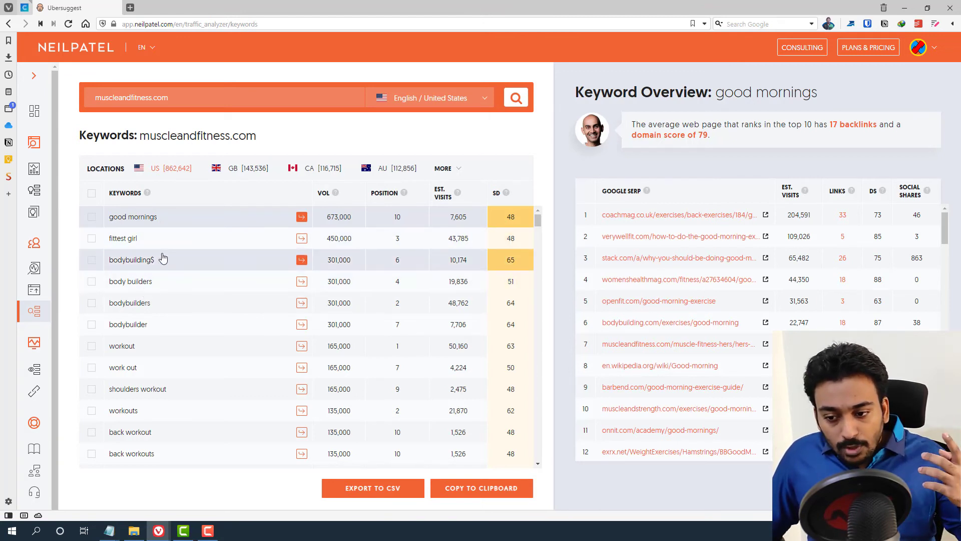
scroll(148, 330, down, 1)
scroll(147, 331, down, 1)
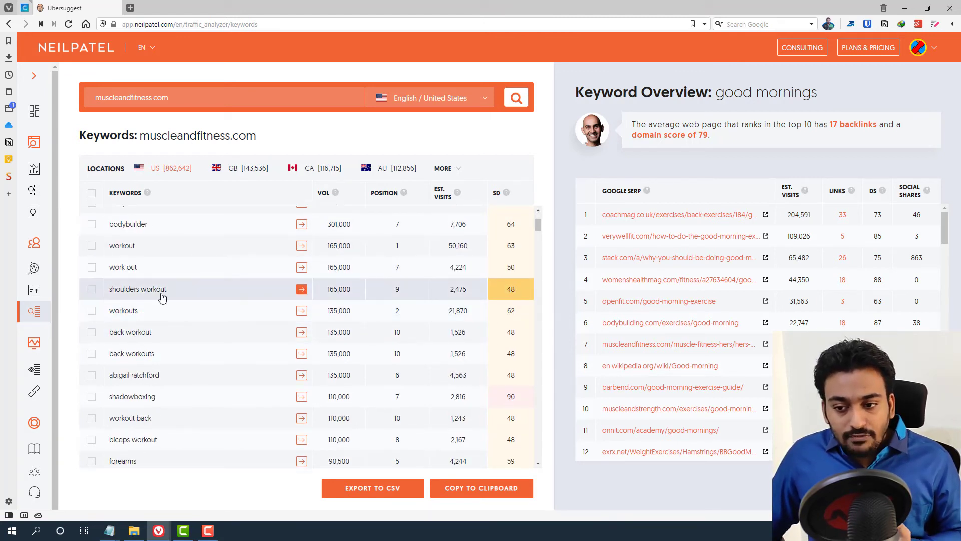
scroll(161, 321, down, 1)
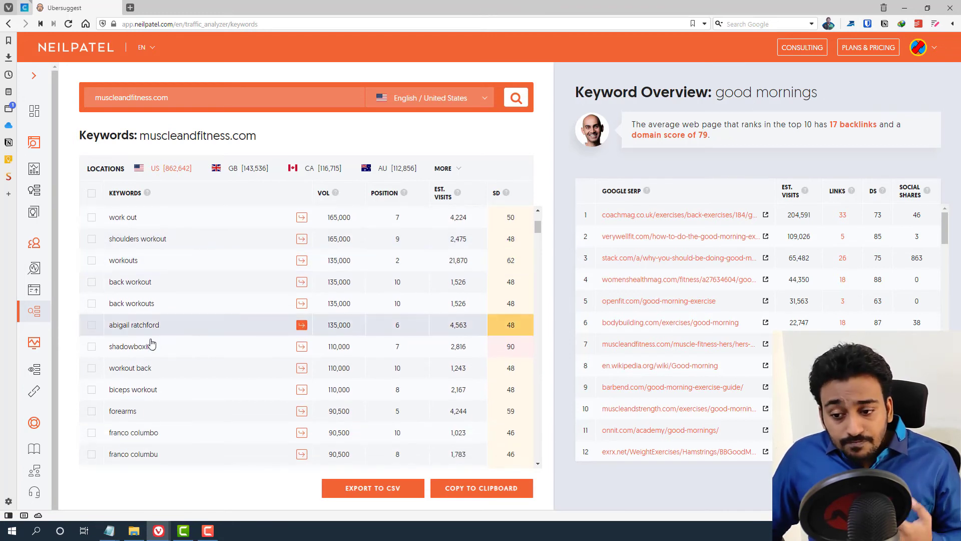
click(162, 395)
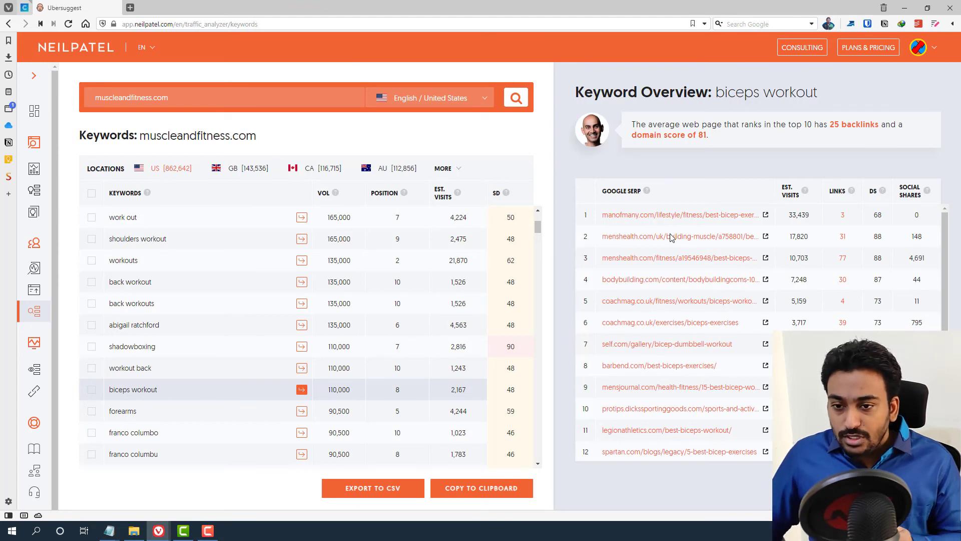
From the expanded sidebar, open SEO Analyzer > Backlinks and view the 334,285-link backlinks table.
click(39, 80)
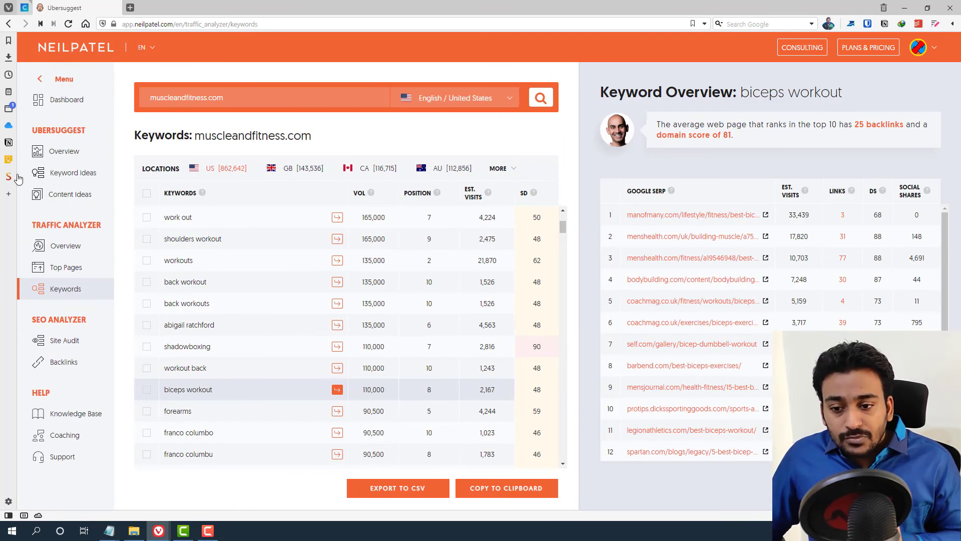
click(63, 362)
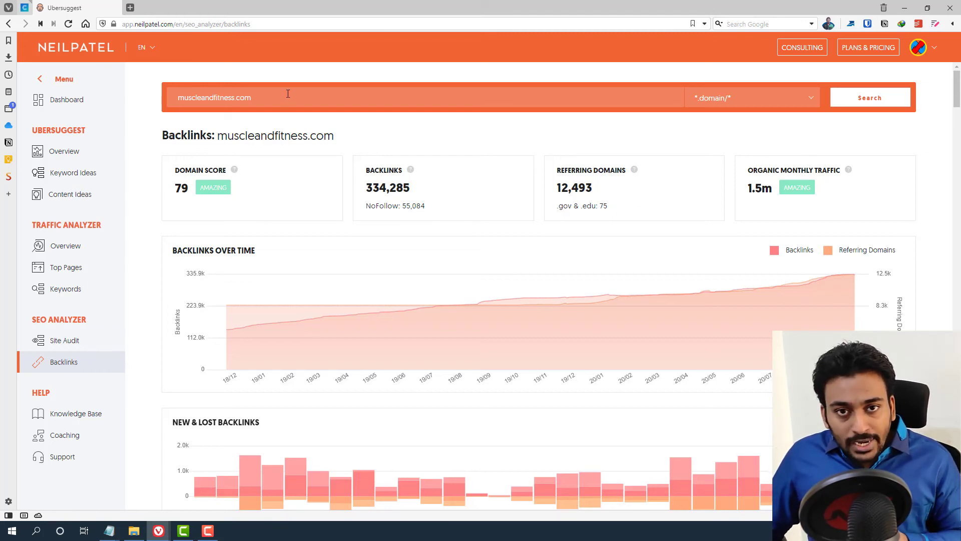
scroll(329, 210, down, 9)
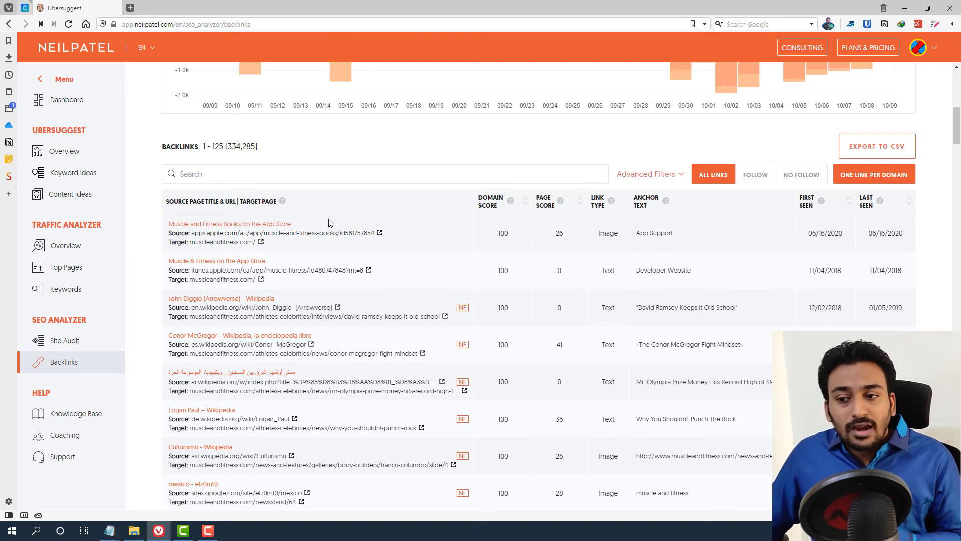
scroll(326, 253, down, 1)
scroll(327, 255, up, 2)
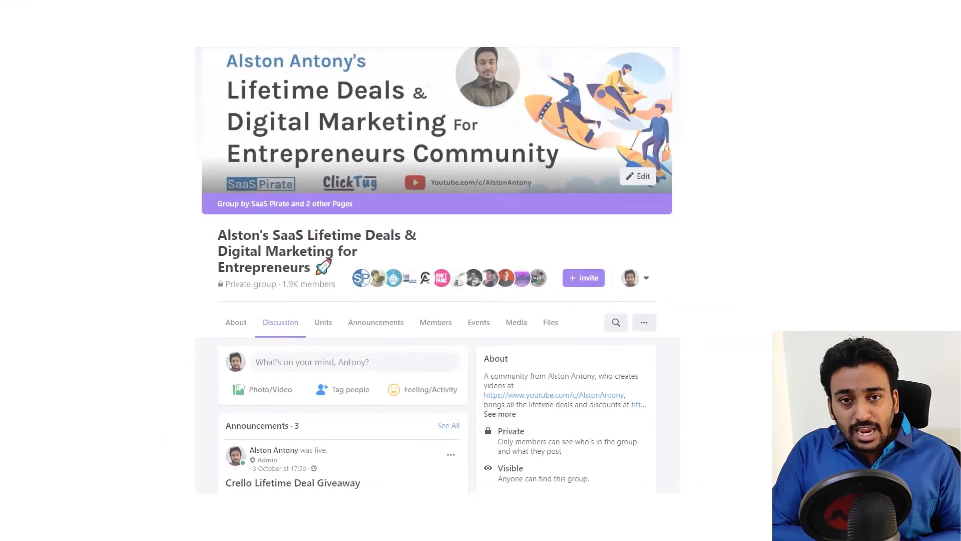
Scroll the Facebook group's Discussion feed down to the bulk email verification question for 100K emails.
scroll(437, 270, down, 10)
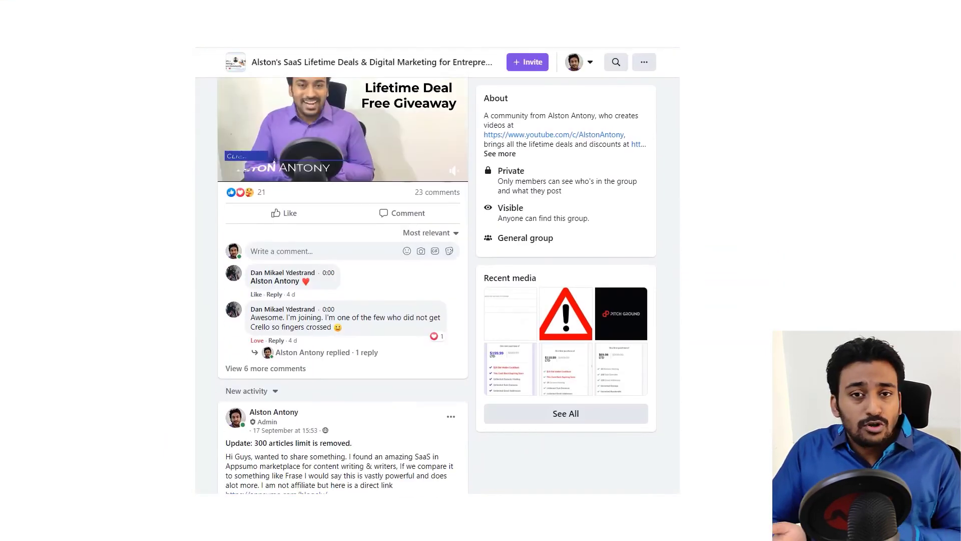
scroll(343, 285, down, 12)
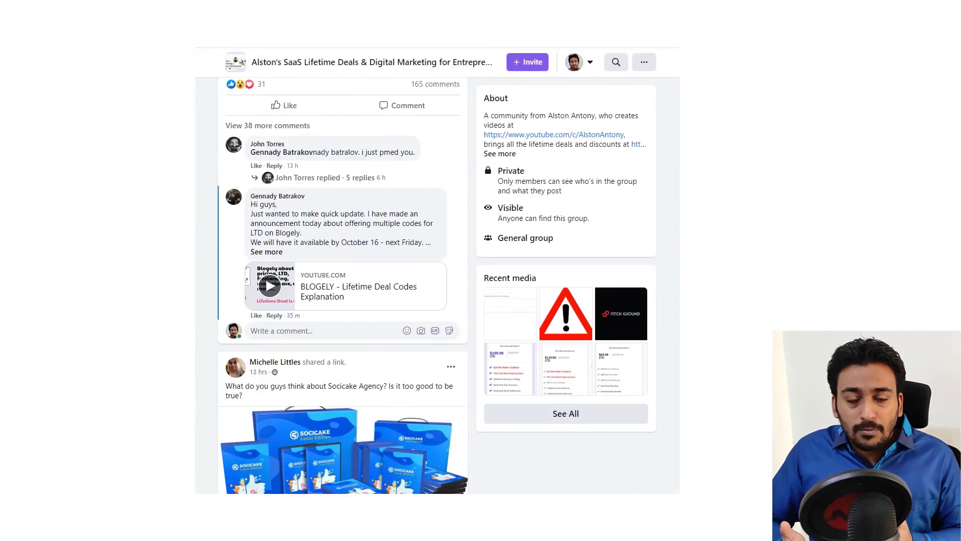
scroll(343, 285, down, 12)
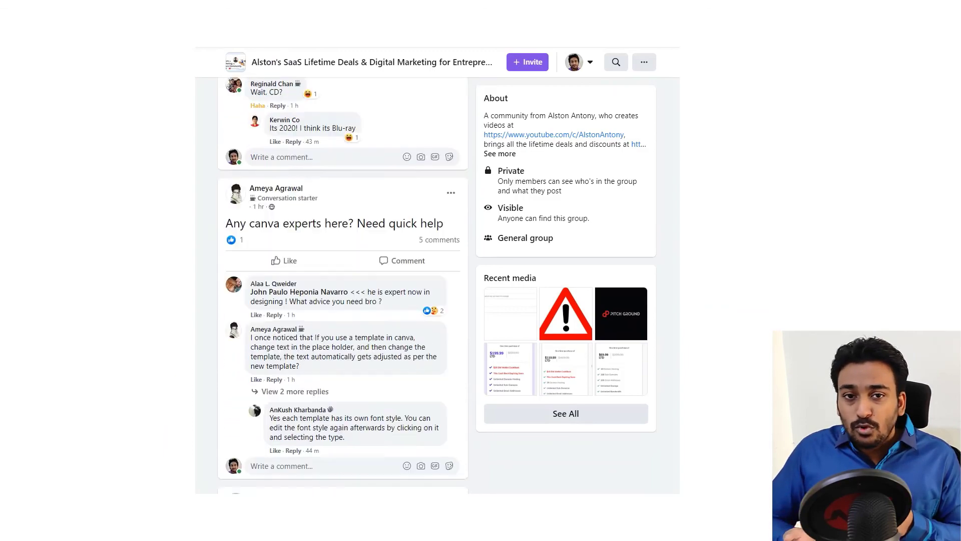
scroll(342, 286, down, 12)
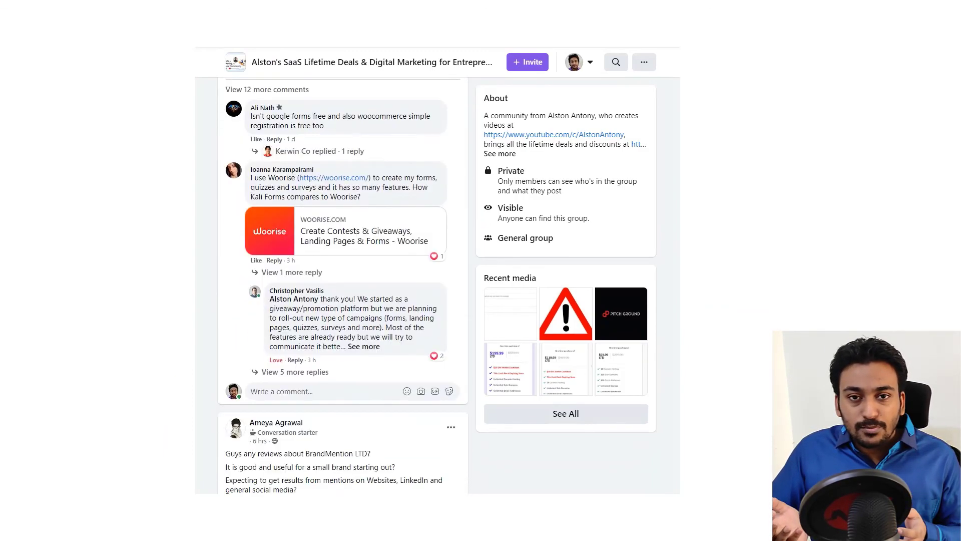
scroll(343, 286, down, 12)
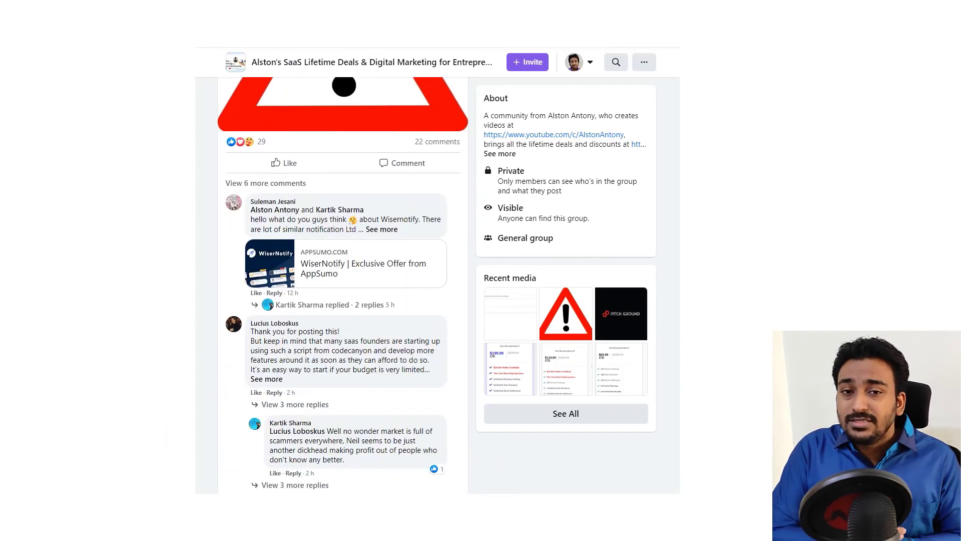
scroll(343, 285, down, 15)
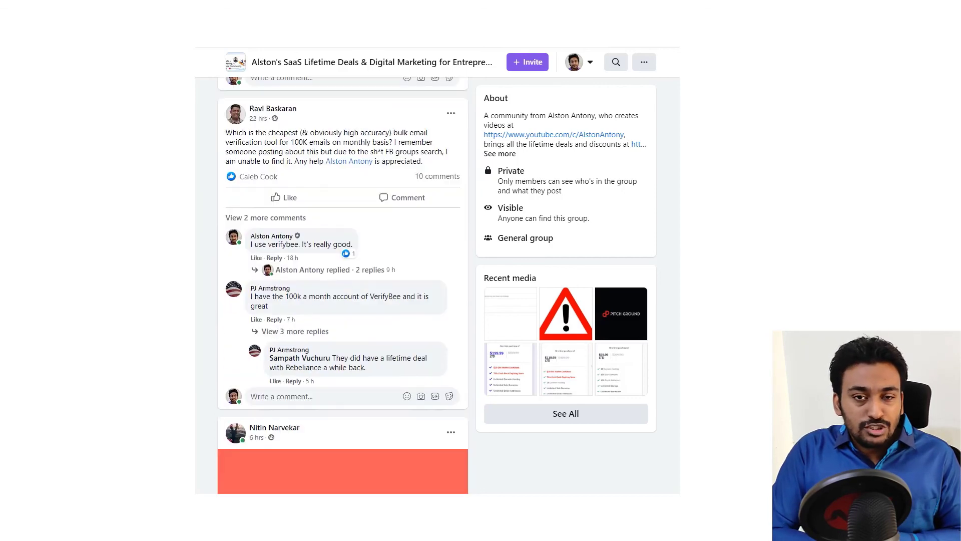